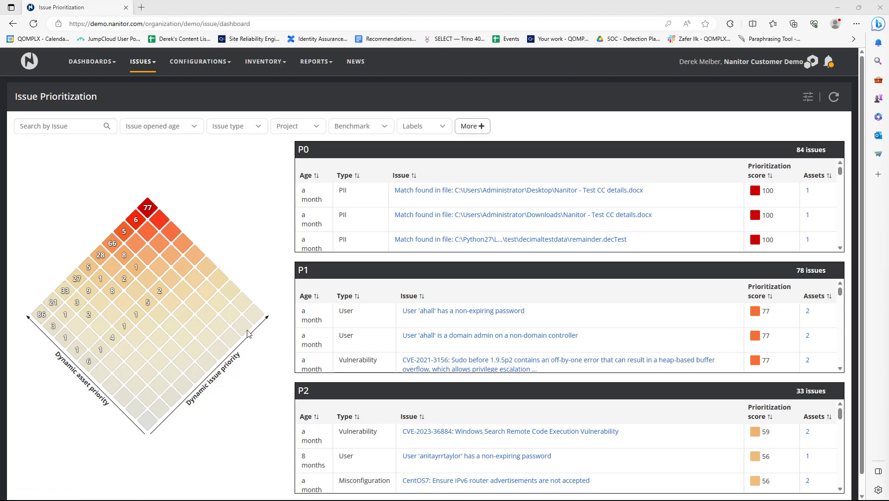
Open the issues in the topmost cell of the prioritization diamond and filter them to the Vulnerability issue type
click(147, 209)
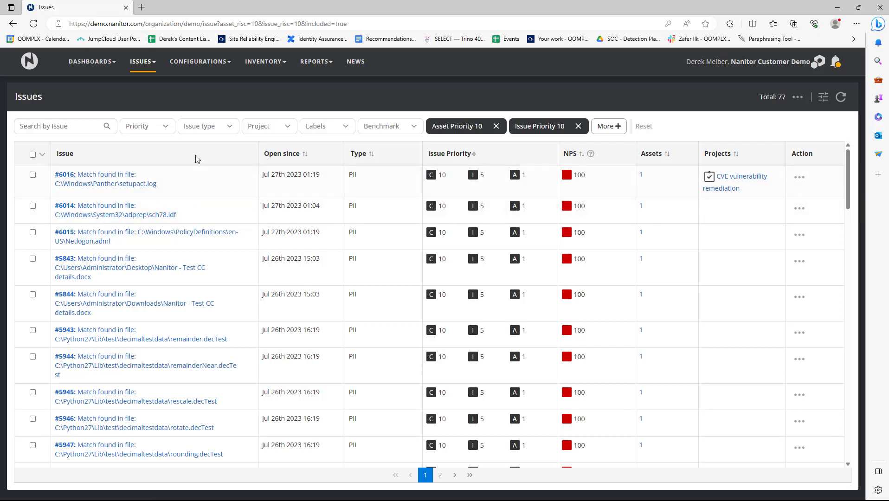
click(215, 129)
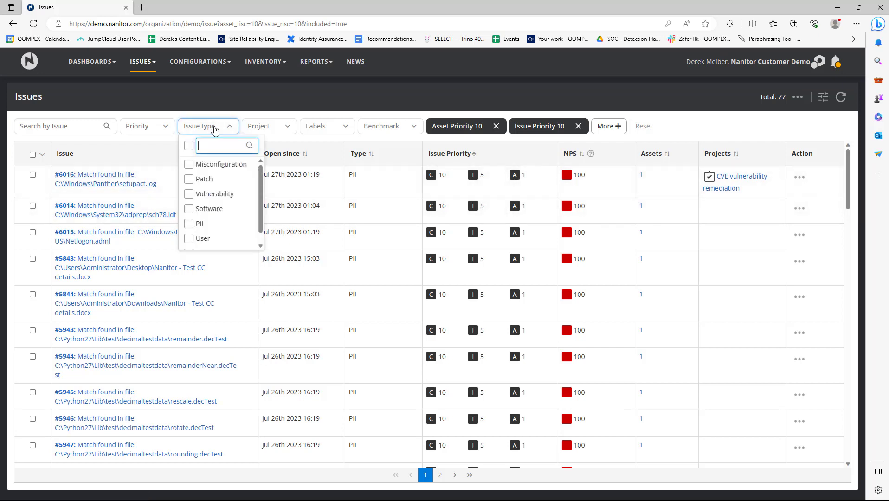
click(191, 196)
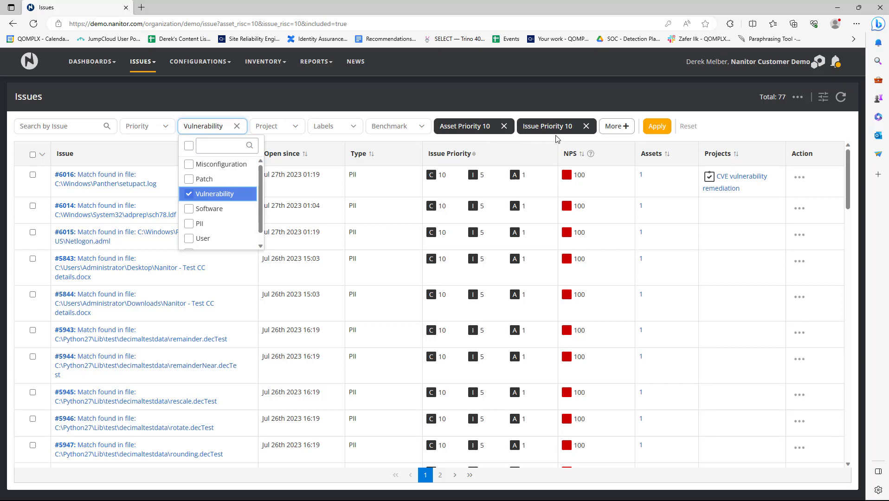
click(656, 128)
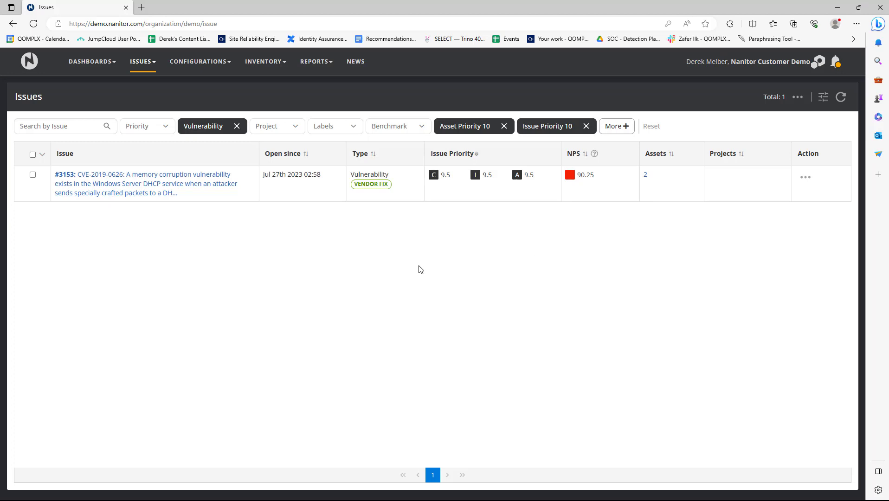
Clear the issue type filter and select Misconfiguration and Vulnerability as the issue types
click(236, 126)
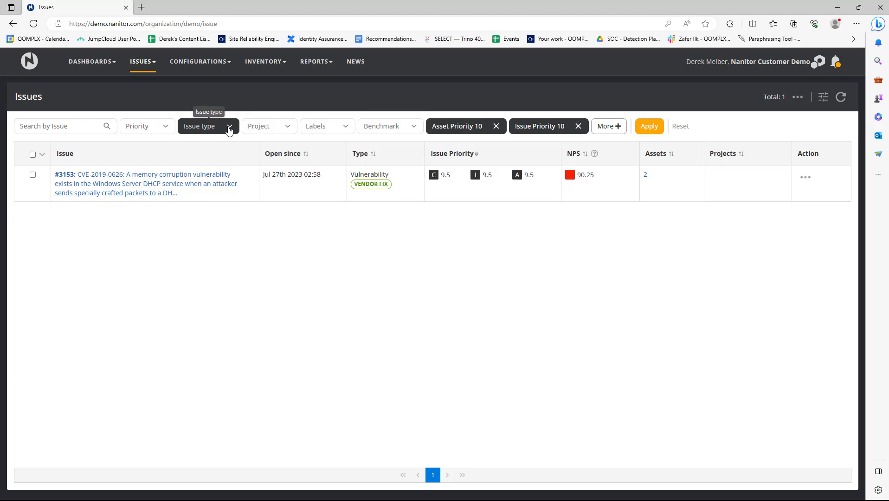
click(230, 129)
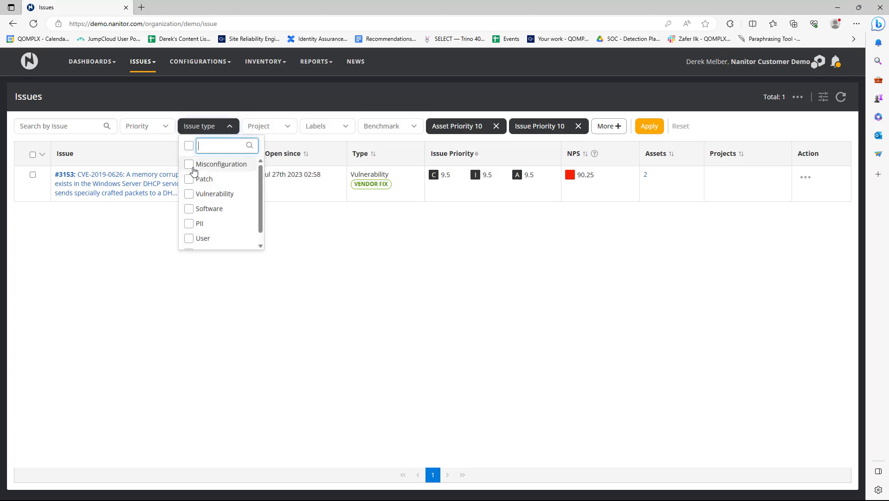
click(191, 166)
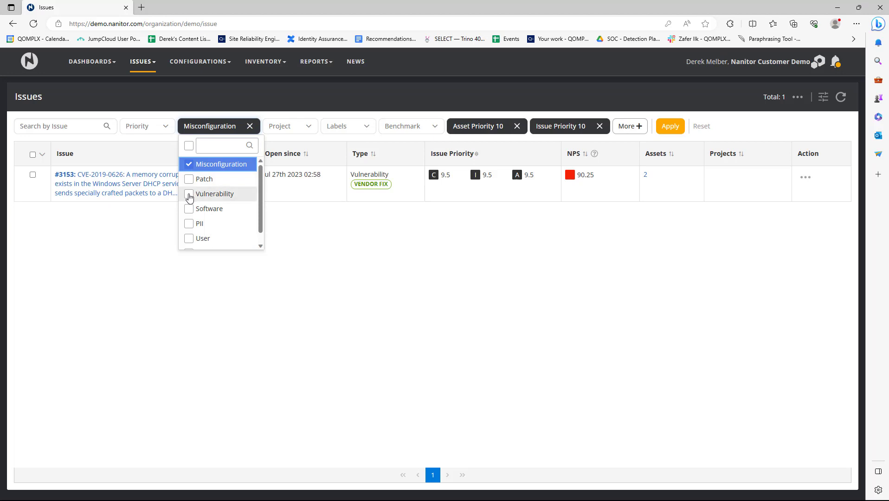
click(190, 195)
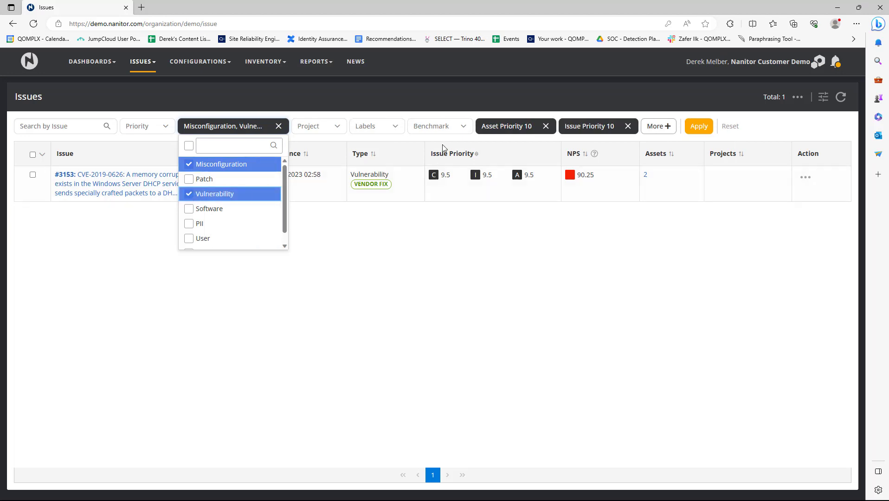
Change the Asset Priority filter to at least 9
click(511, 127)
click(490, 146)
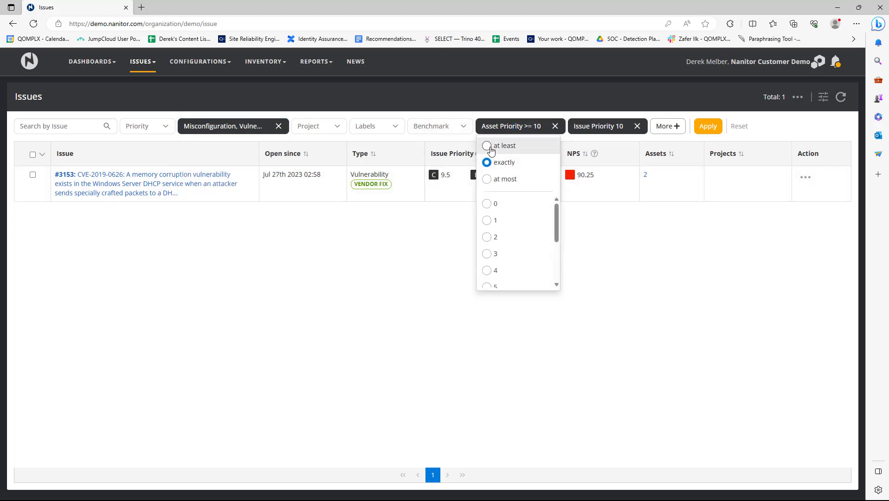
scroll(503, 232, down, 3)
click(501, 269)
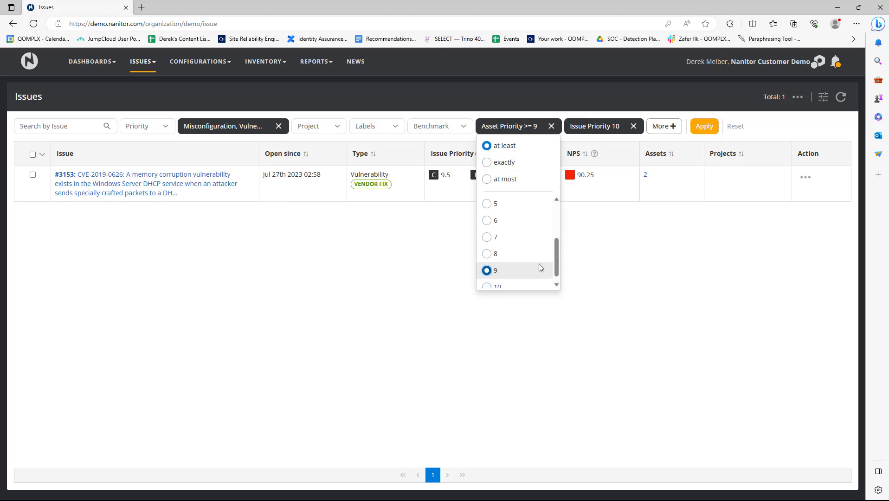
Change the Issue Priority filter to at least 9 and apply the updated filters to the issues list
click(599, 126)
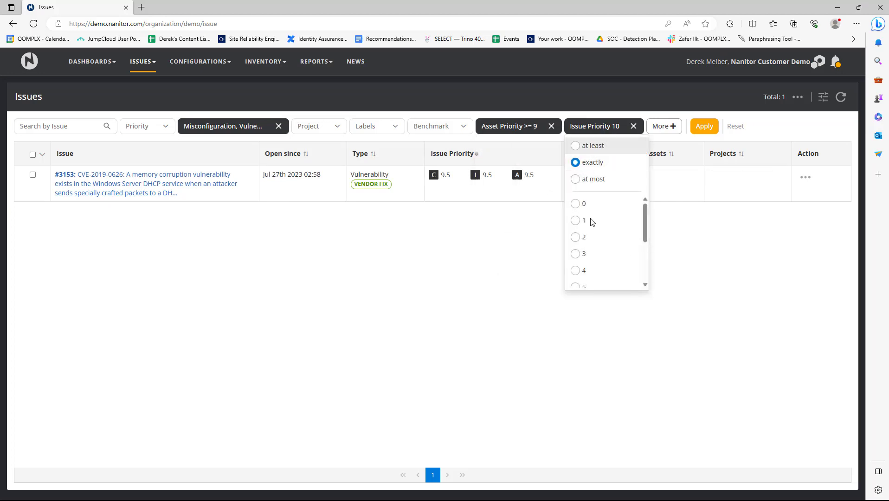
click(575, 146)
scroll(607, 230, down, 1)
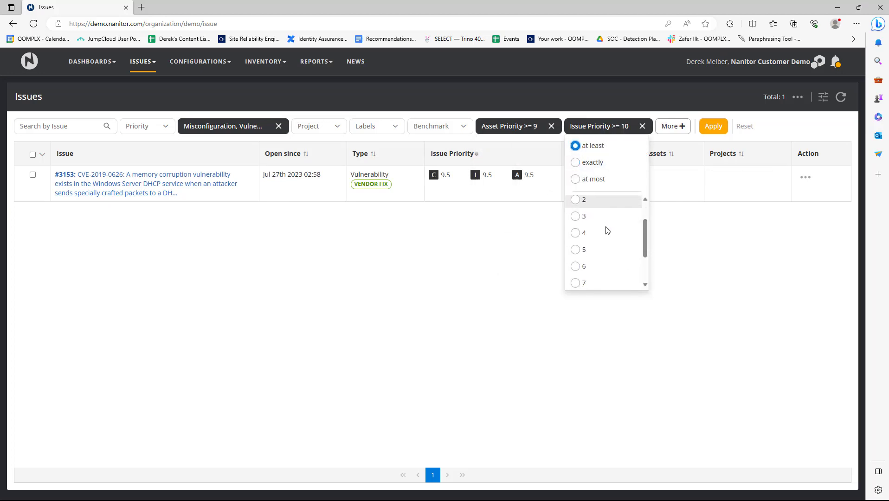
scroll(607, 230, down, 2)
click(575, 270)
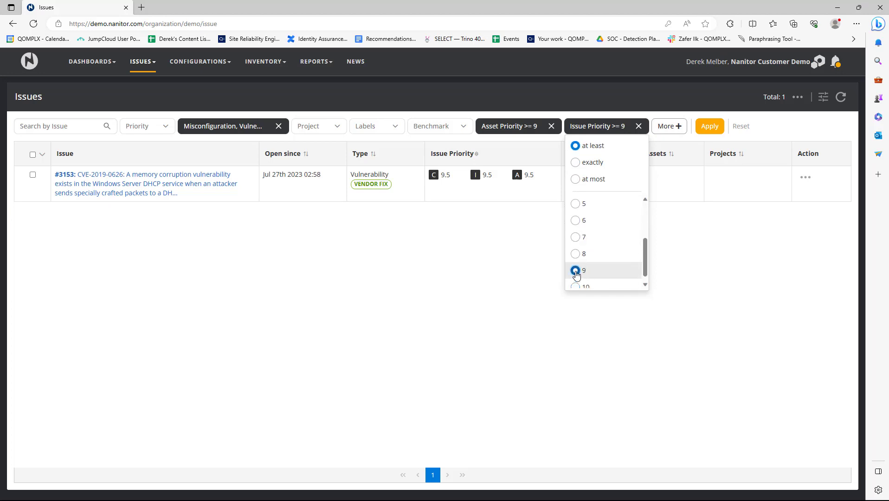
click(691, 245)
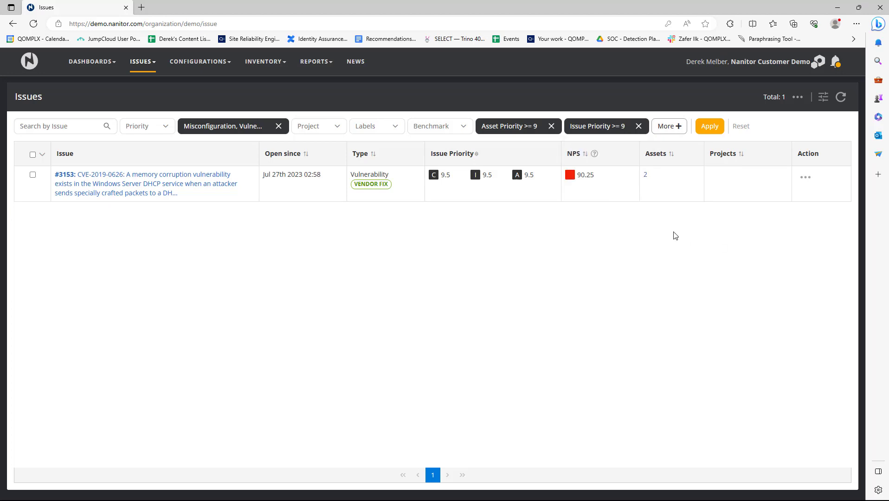
click(708, 125)
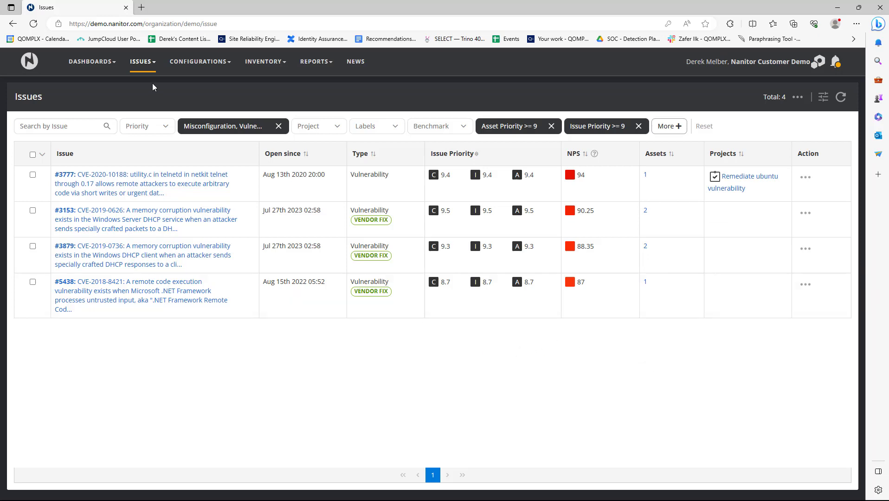
Return to the issue prioritization diamond and filter it to the Vulnerability issue type
click(143, 61)
click(139, 77)
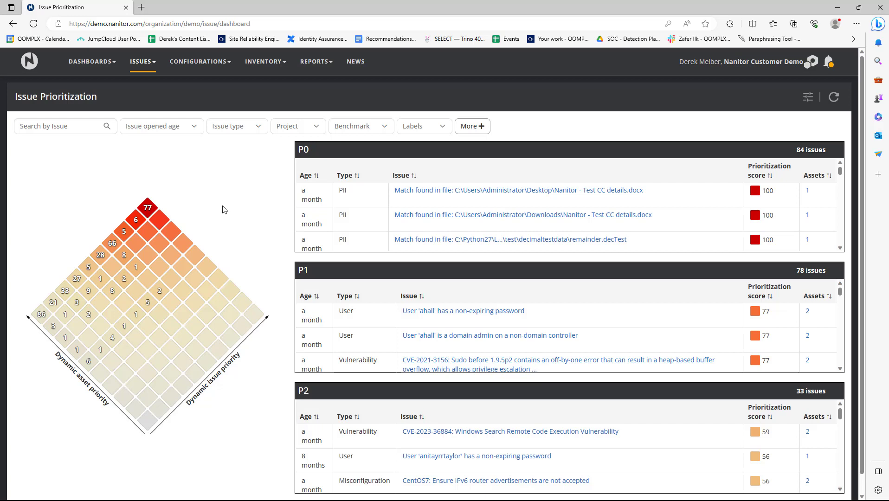
click(235, 131)
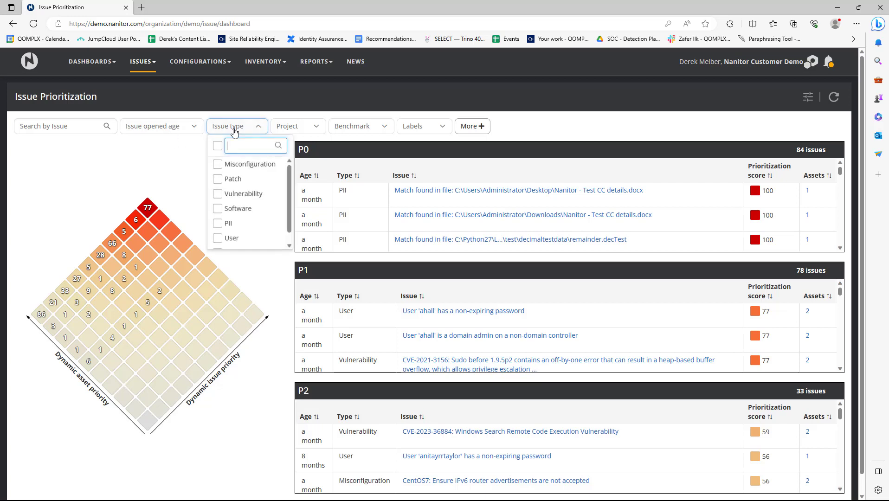
click(218, 194)
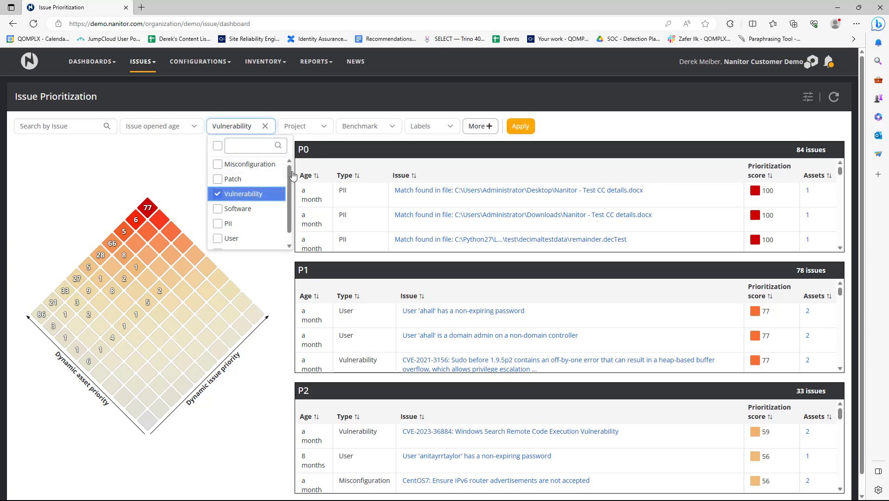
click(520, 126)
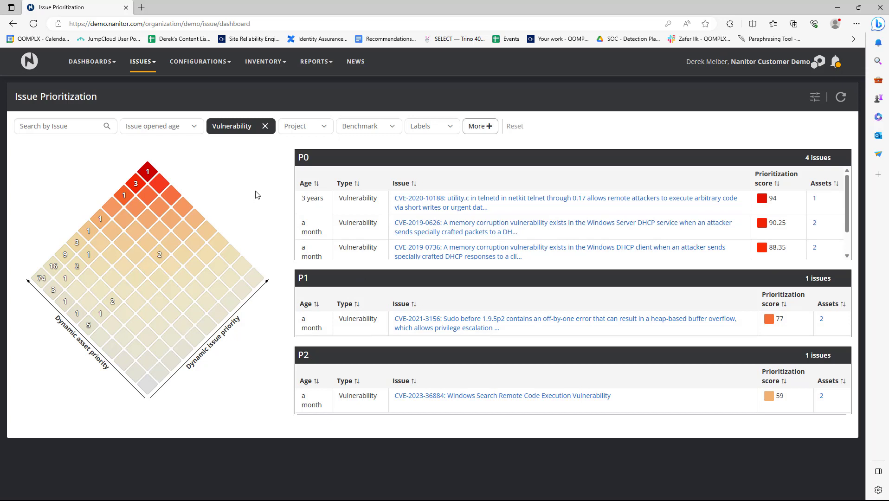
Open the CVE-2020-10188 issue from the P0 group and review its overview, including industry standards and AI remediation insights
click(592, 203)
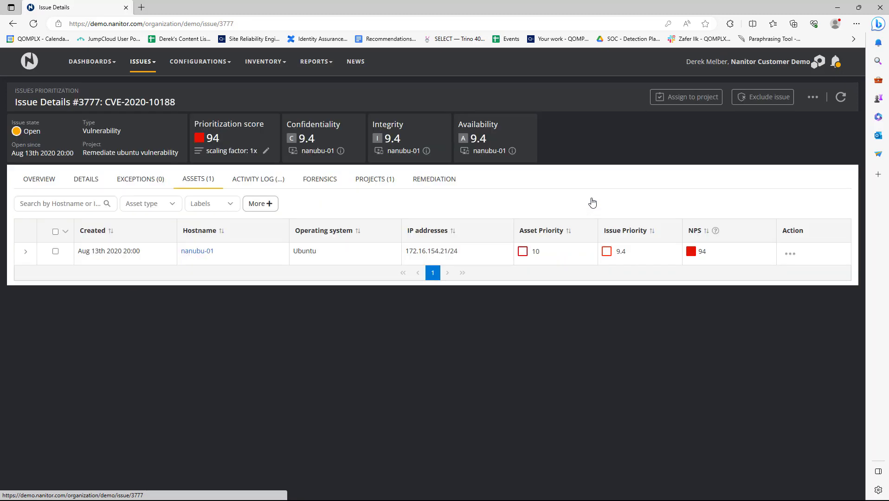
click(42, 178)
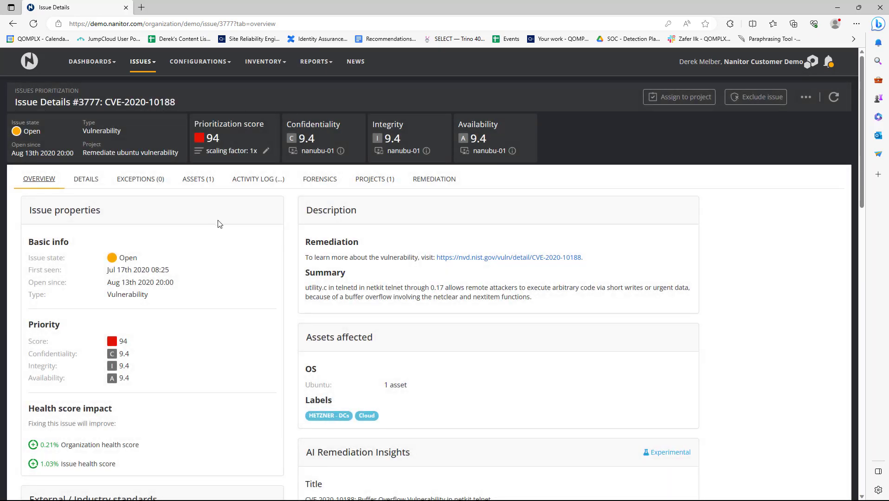
scroll(220, 225, down, 3)
scroll(227, 225, down, 3)
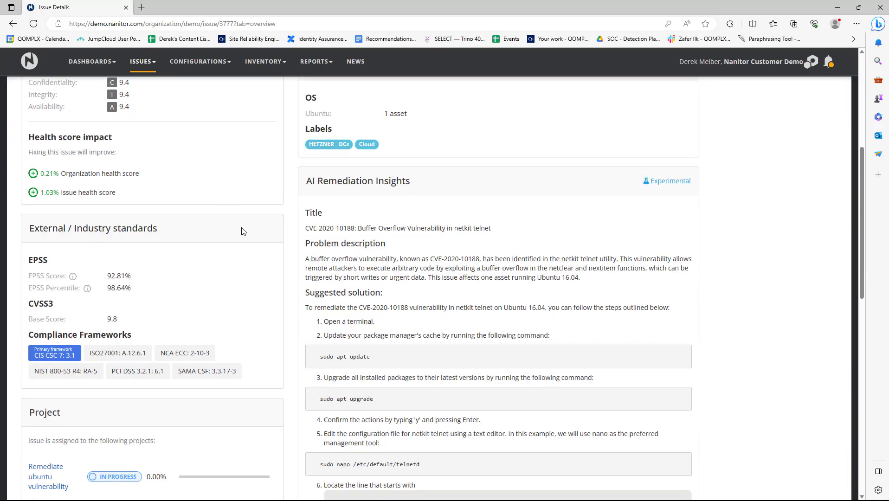
scroll(241, 231, up, 6)
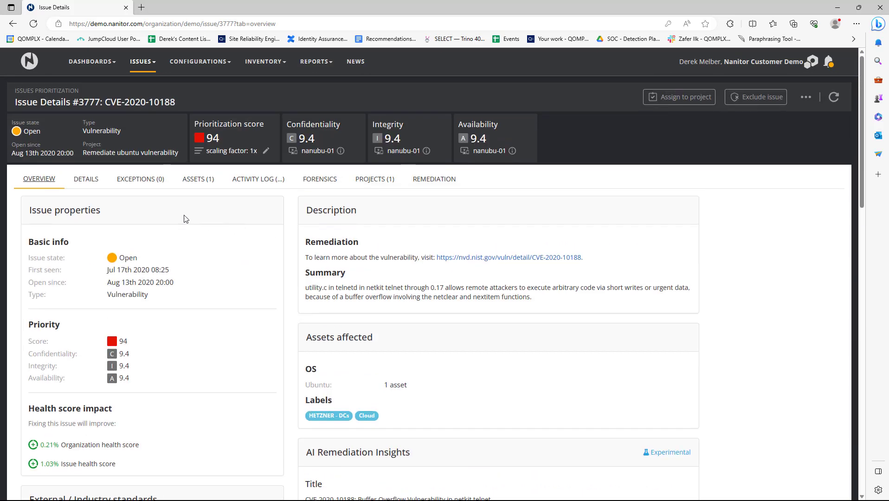
Examine the CVE-2020-10188 vulnerability details with their EPSS and CVSS3 scores, and return to the issue overview
click(88, 180)
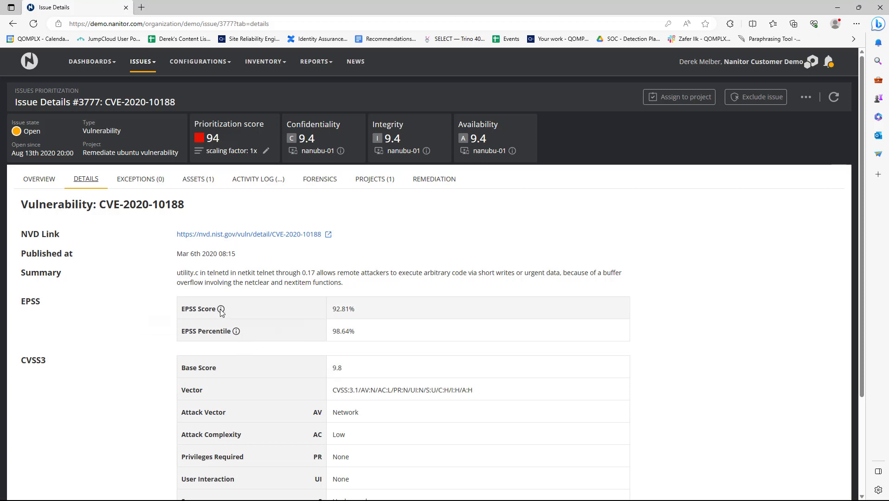
mouse_move(221, 311)
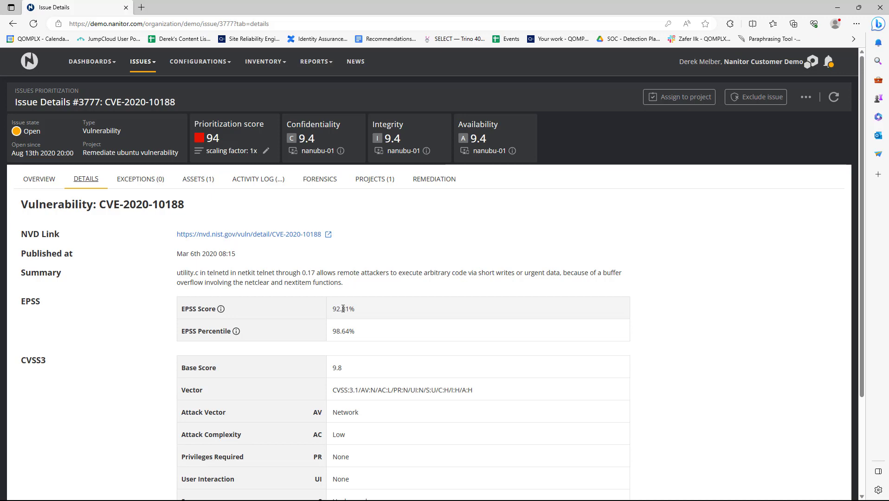
click(40, 180)
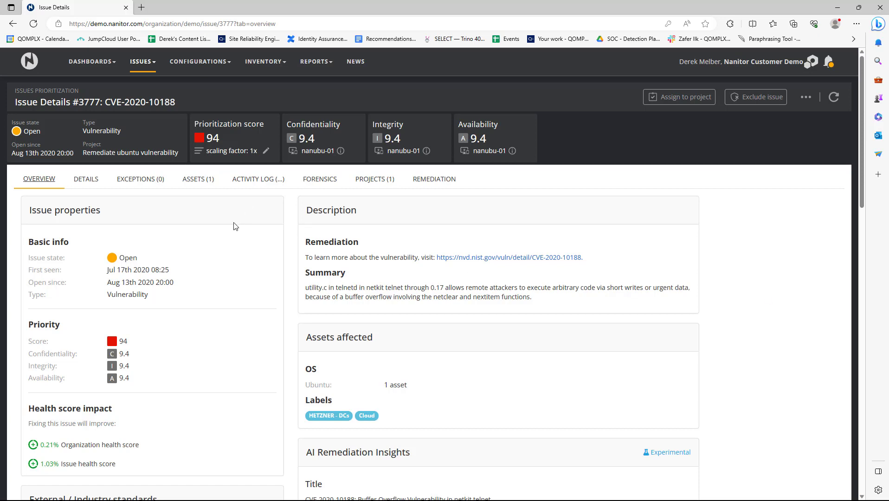
Open the full issues list and look through the issue types available for filtering
click(140, 64)
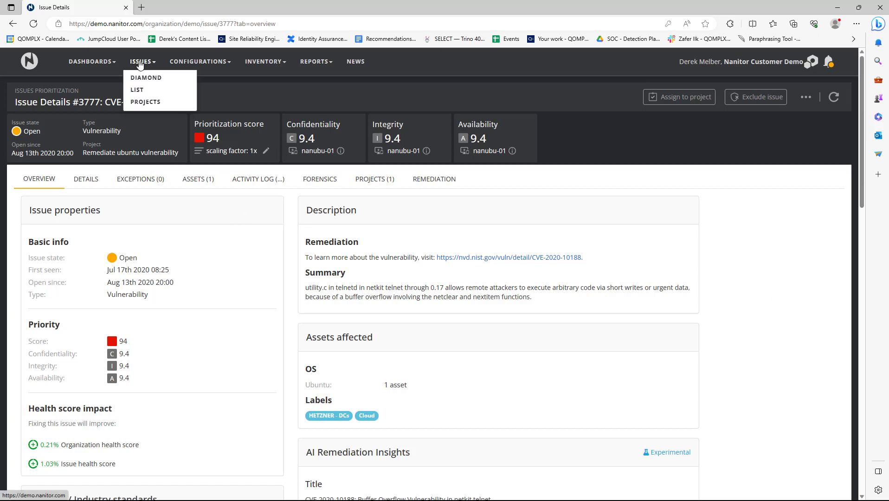
click(138, 91)
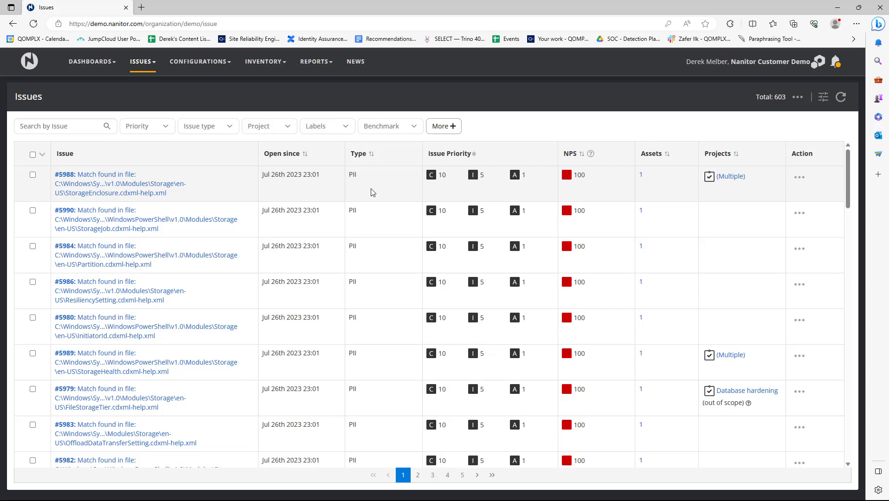
click(230, 128)
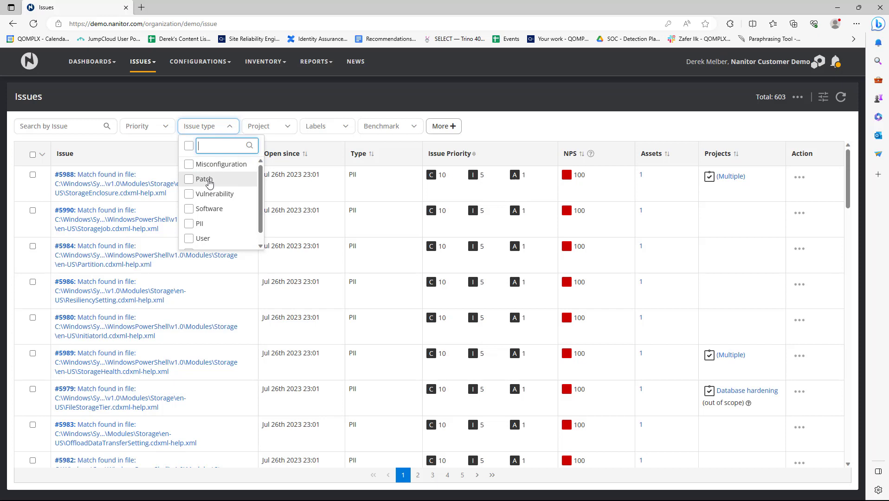
scroll(210, 186, down, 1)
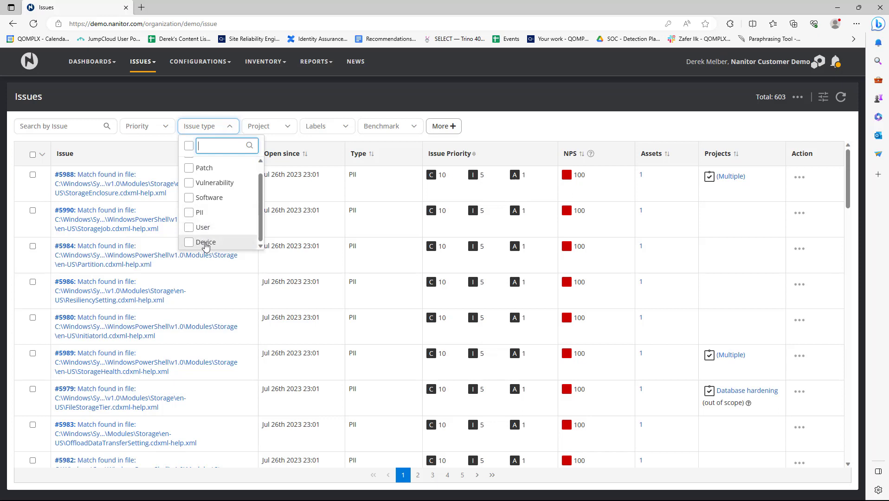
scroll(207, 247, up, 1)
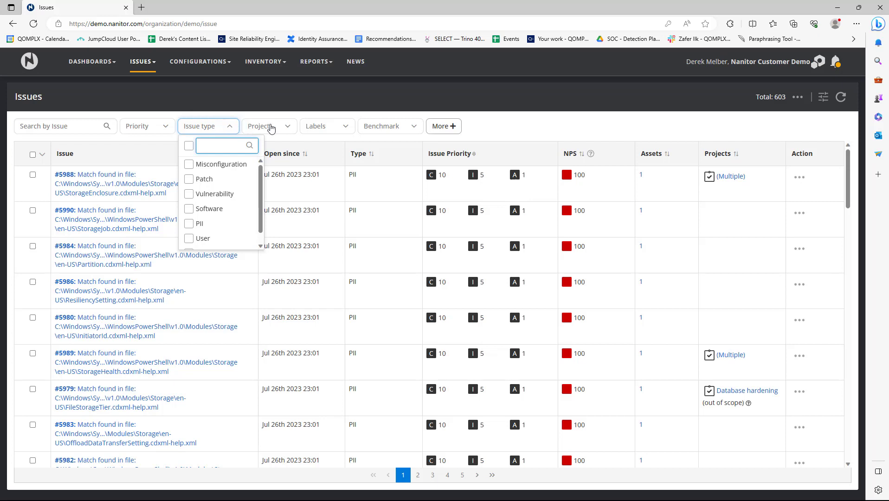
Set the issues list filters to the Windows Servers label and the Vulnerability issue type
click(323, 126)
scroll(335, 183, down, 5)
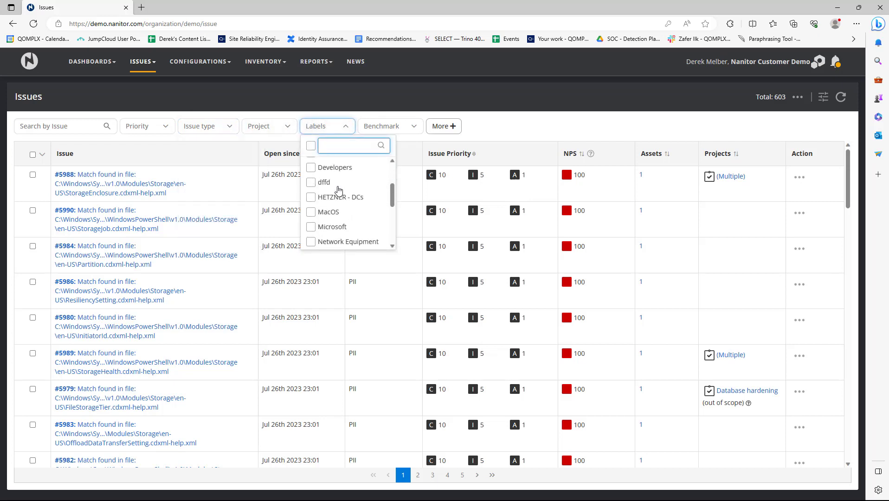
click(311, 243)
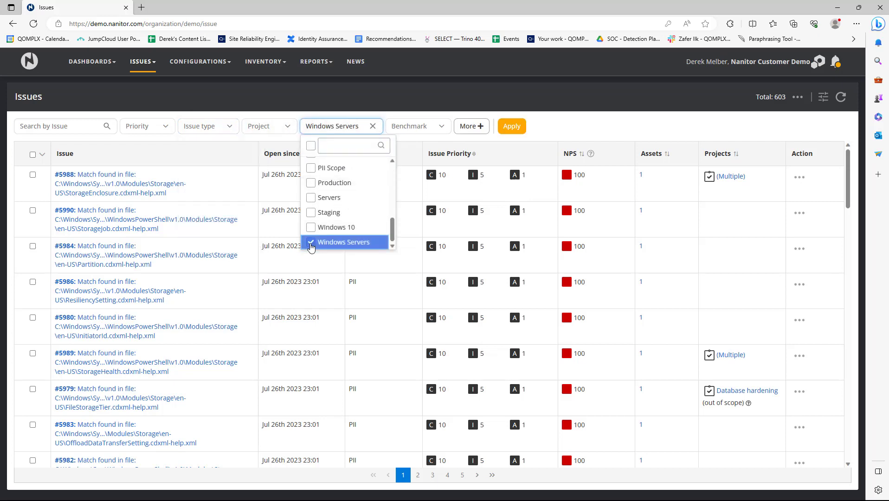
scroll(229, 140, down, 3)
click(226, 127)
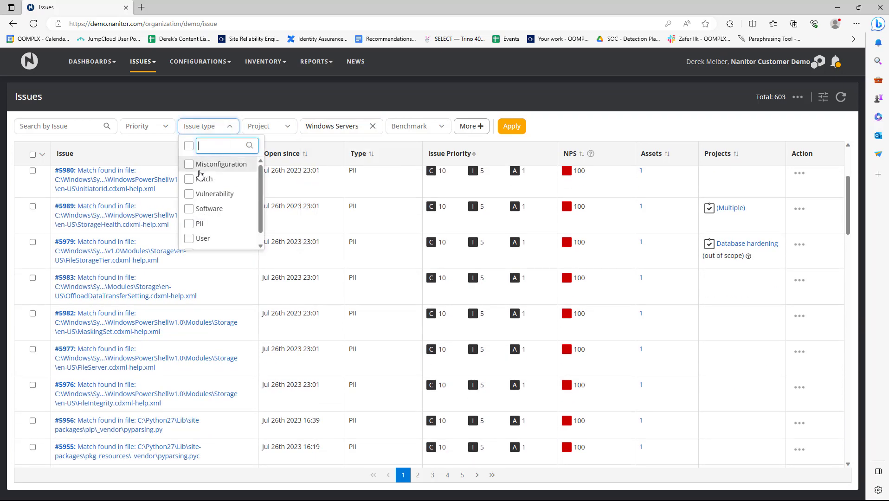
click(189, 196)
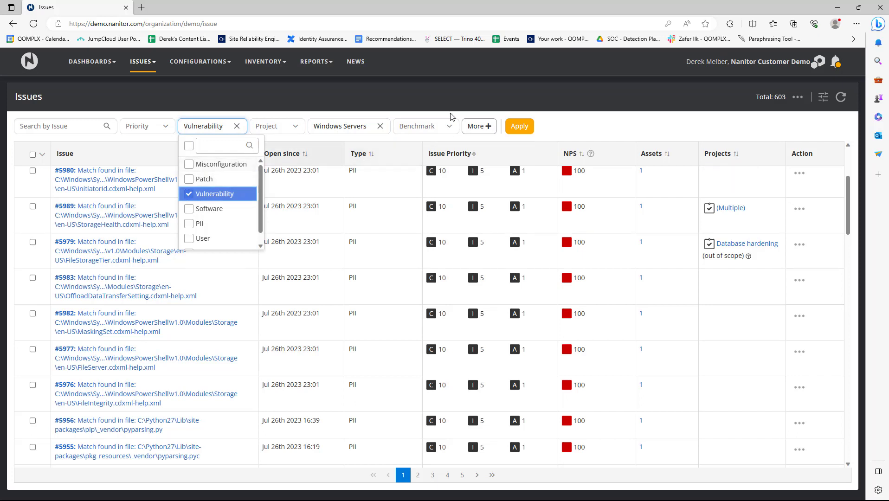
Add a Severity filter for Critical and High, and apply the filters to the issues list
click(478, 127)
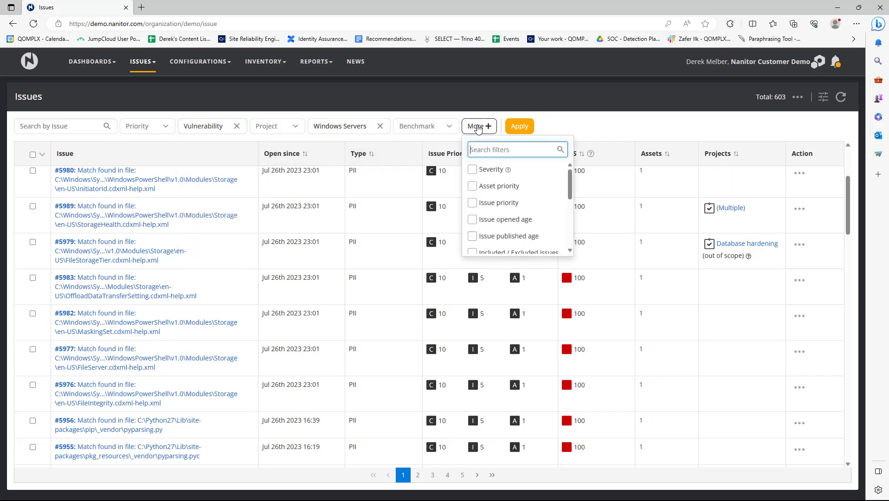
click(478, 170)
click(473, 203)
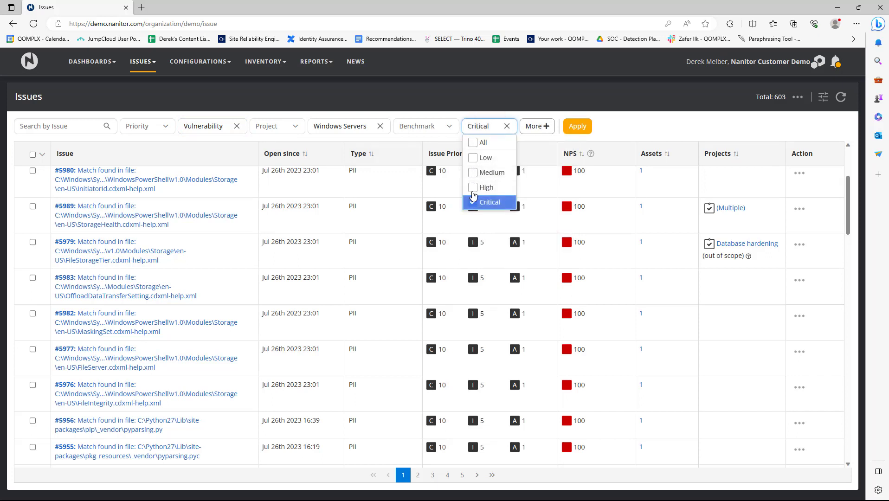
click(473, 187)
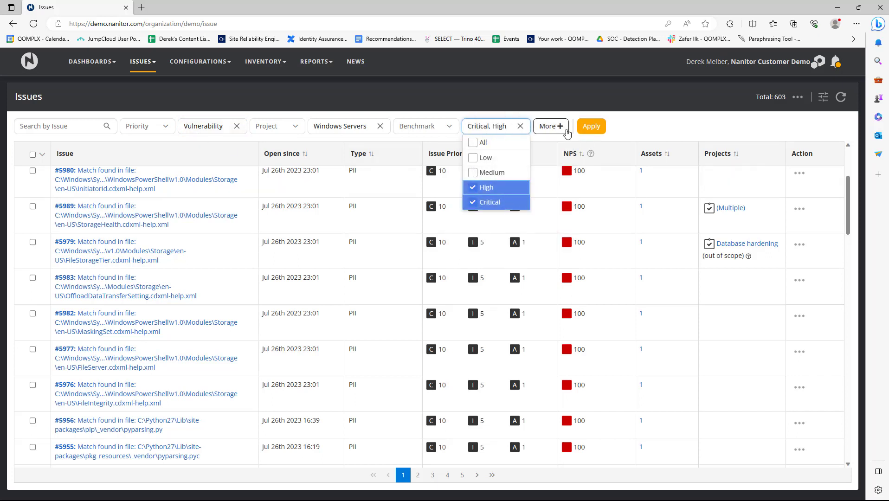
click(597, 131)
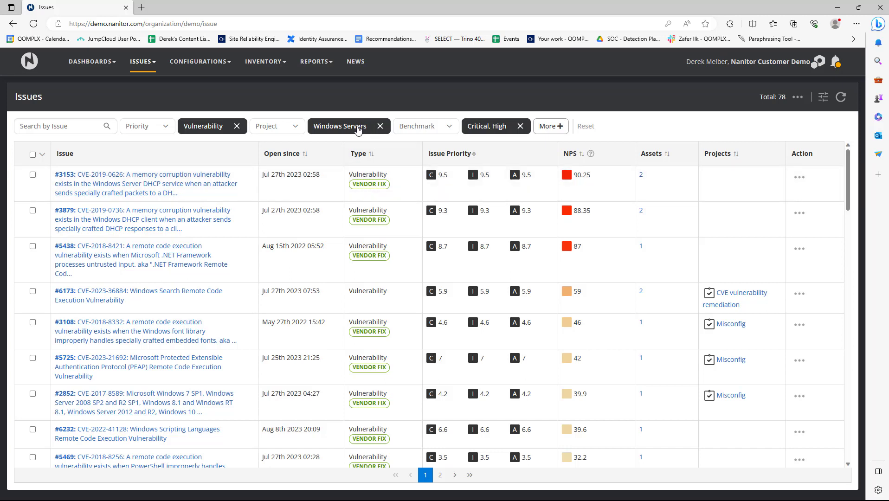
Remove the severity filter and filter the Windows Servers issues to the User issue type instead of Vulnerability
click(520, 127)
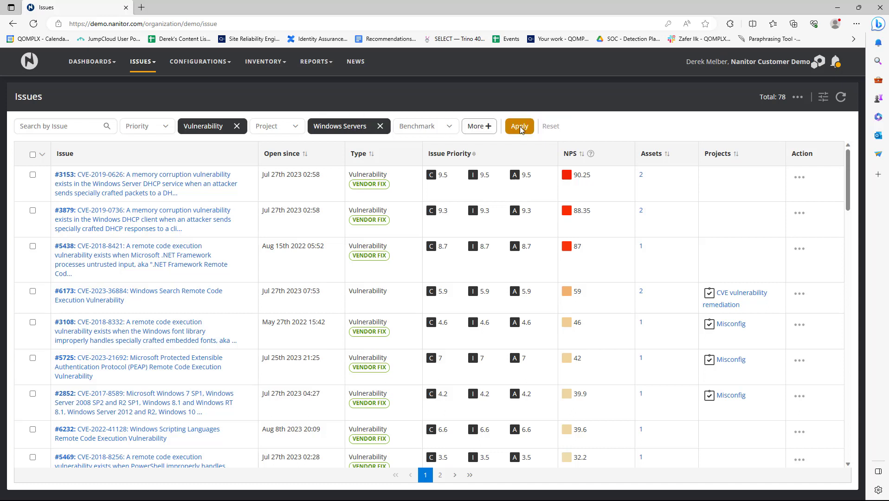
click(236, 127)
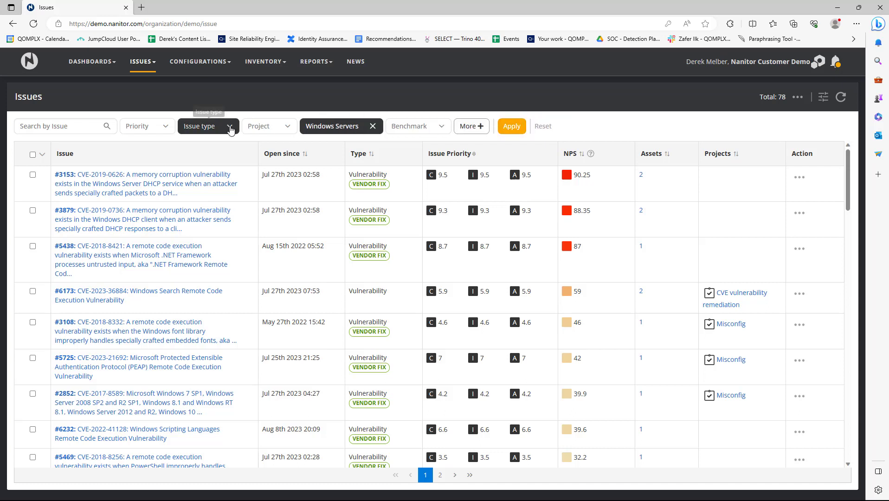
click(231, 129)
click(207, 237)
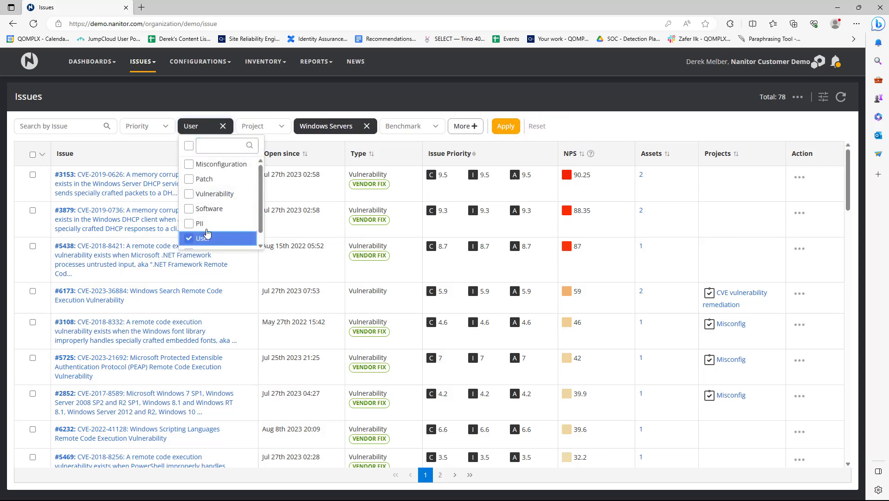
click(506, 127)
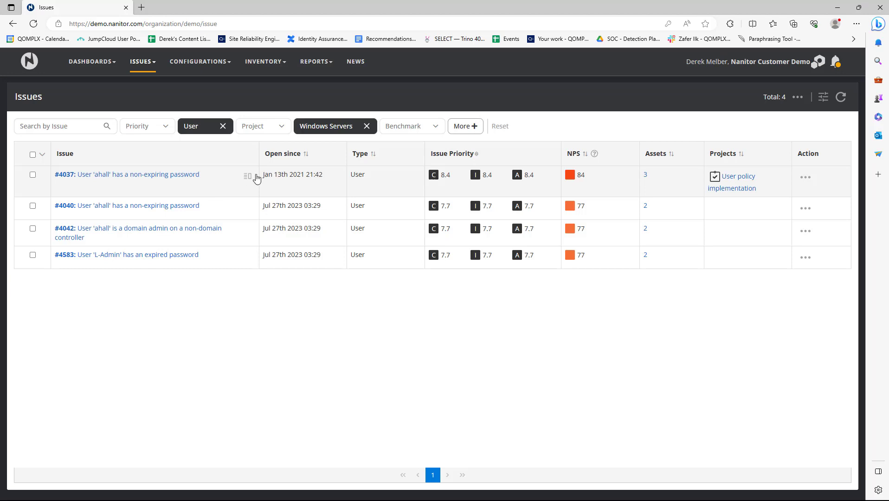
Replace the current filters with the Cloud label and the Patch issue type, and apply them to the issues list
click(223, 126)
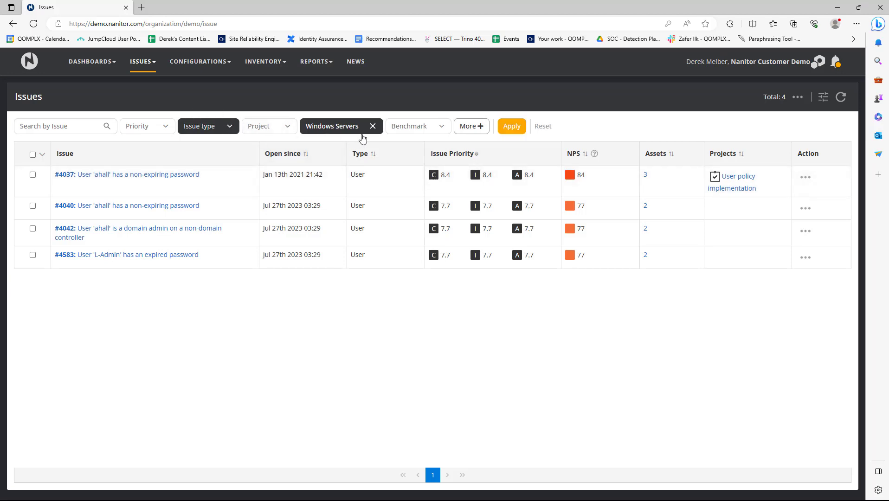
click(366, 126)
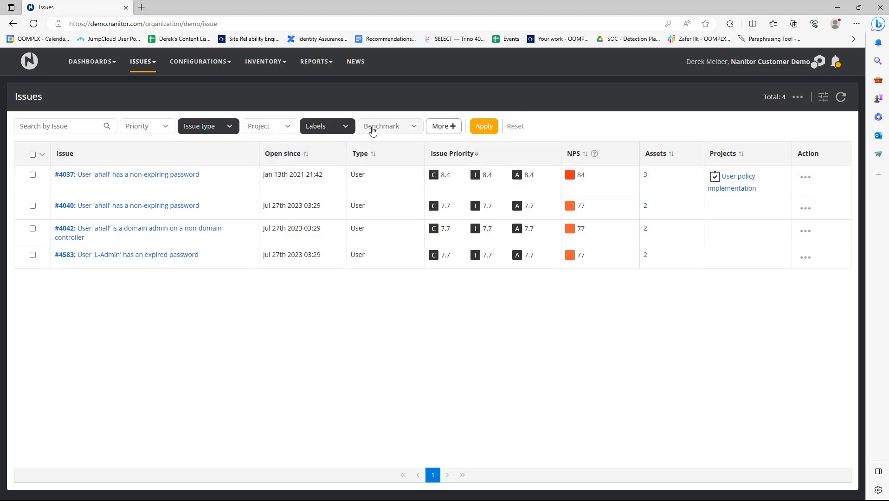
click(324, 127)
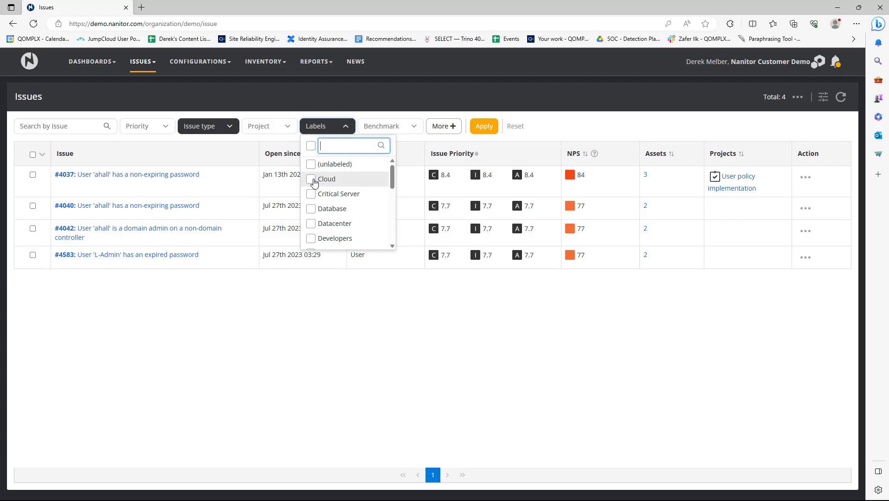
click(314, 181)
click(229, 130)
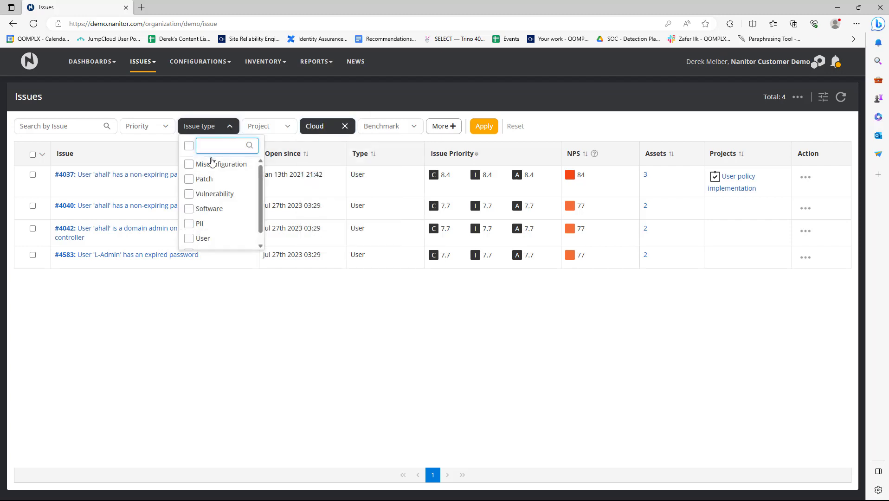
click(192, 180)
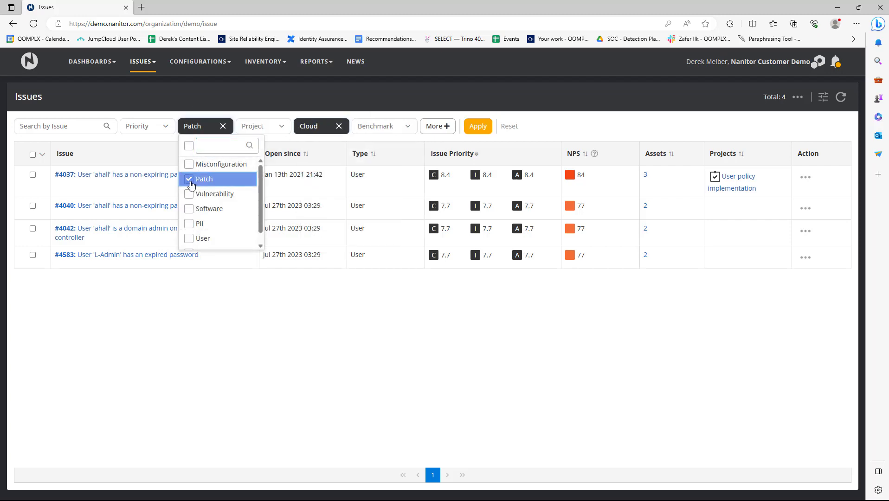
click(476, 127)
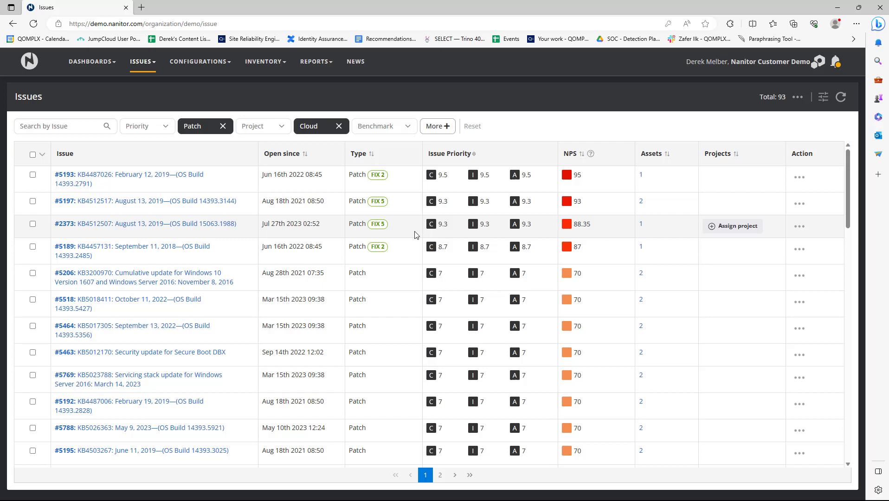
Change the issues list filters to the Windows 10 label and the Misconfiguration issue type, and apply them
click(339, 126)
click(338, 127)
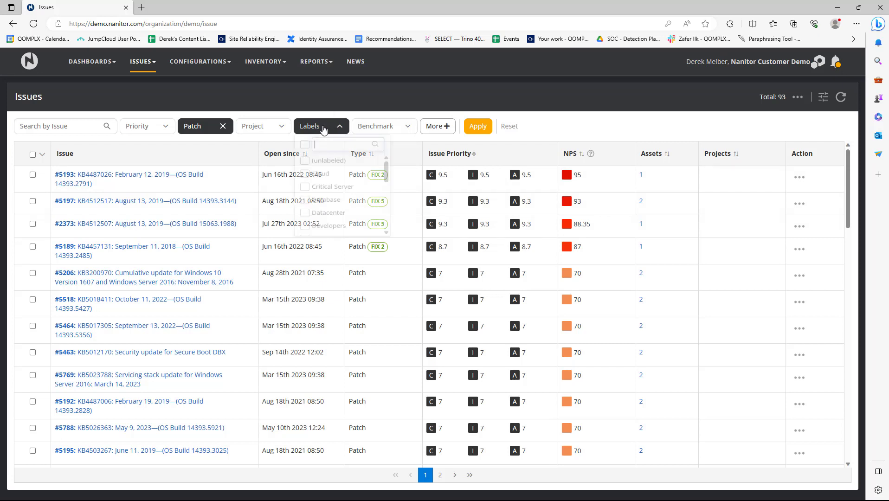
scroll(357, 215, down, 5)
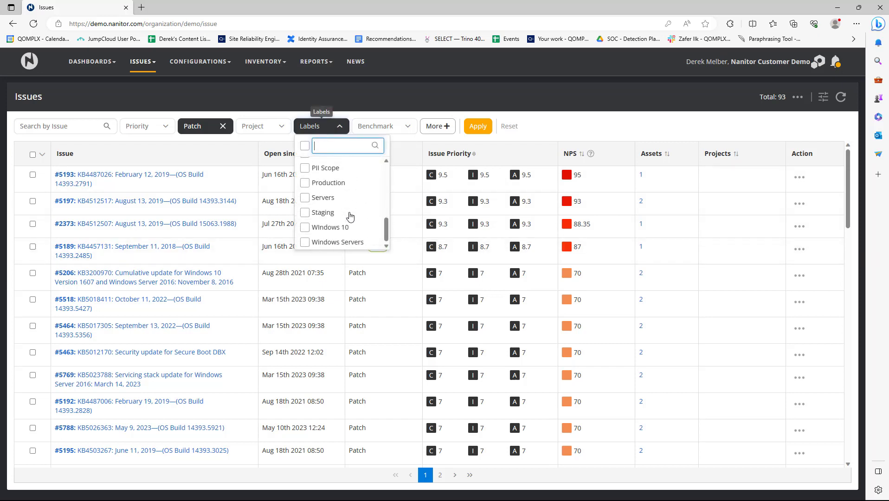
click(317, 235)
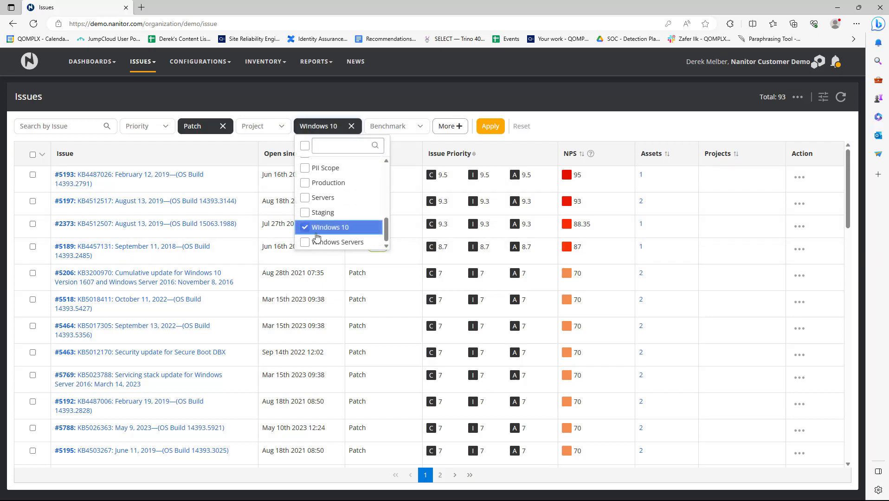
click(223, 127)
click(198, 129)
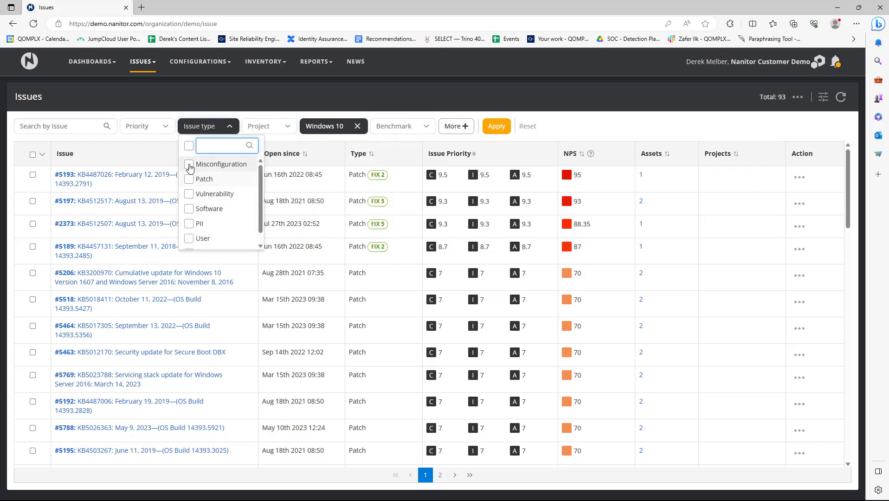
click(218, 164)
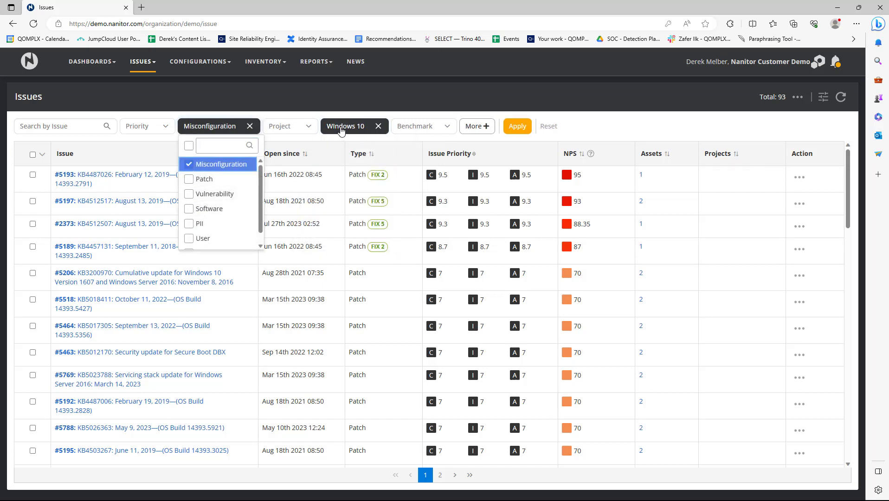
click(518, 127)
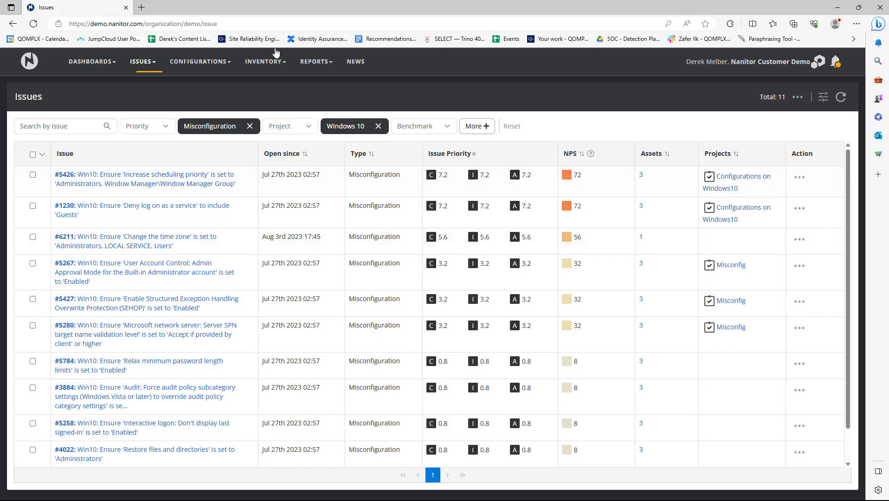
Go to the assets inventory and review the overview of the nanad-01 server with its health scores
click(272, 63)
click(256, 78)
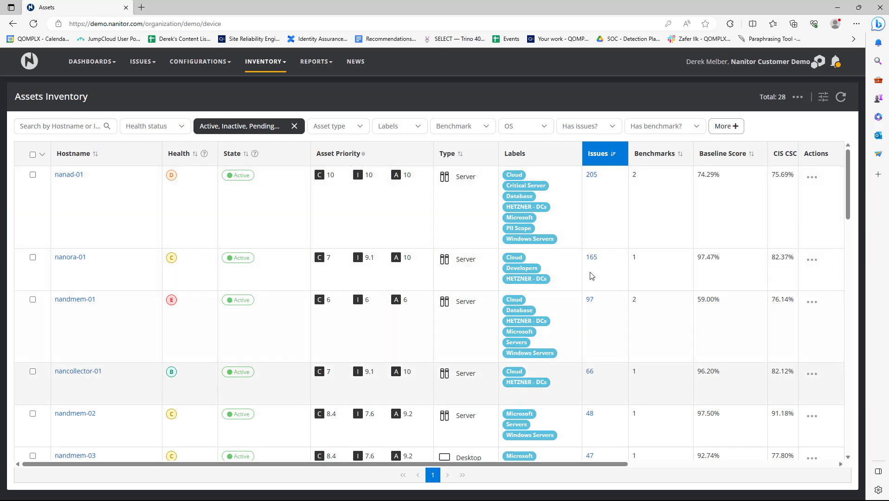
mouse_move(120, 214)
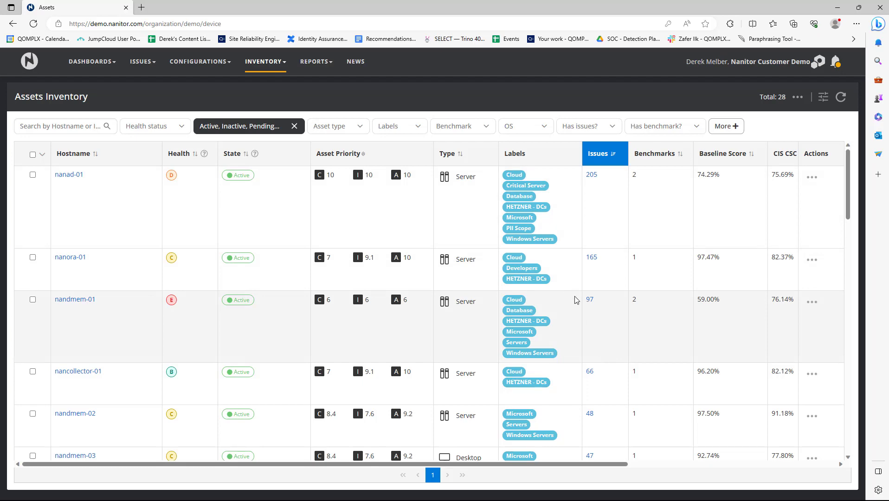
click(67, 175)
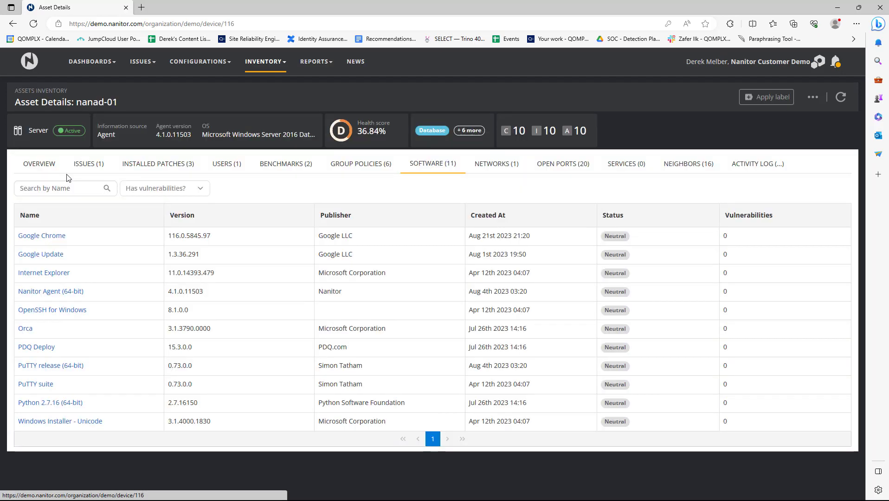
click(42, 166)
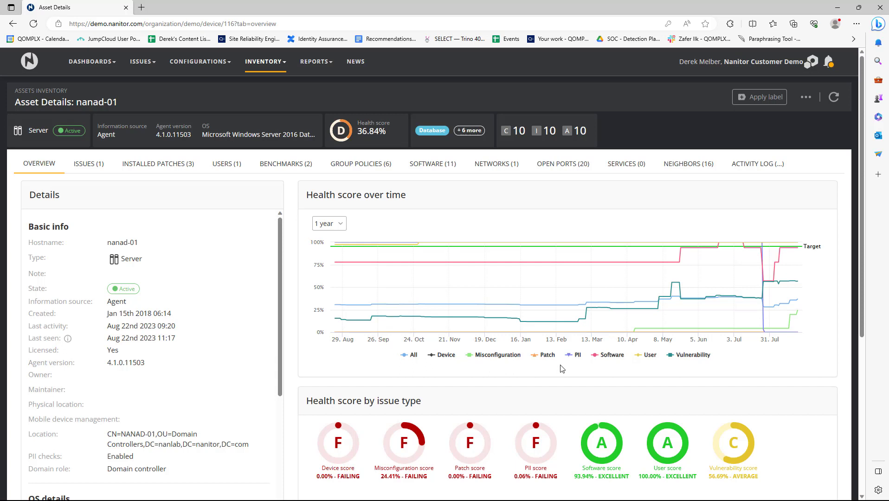
Show the issues of the nanad-01 asset and filter them to the Misconfiguration type
click(87, 166)
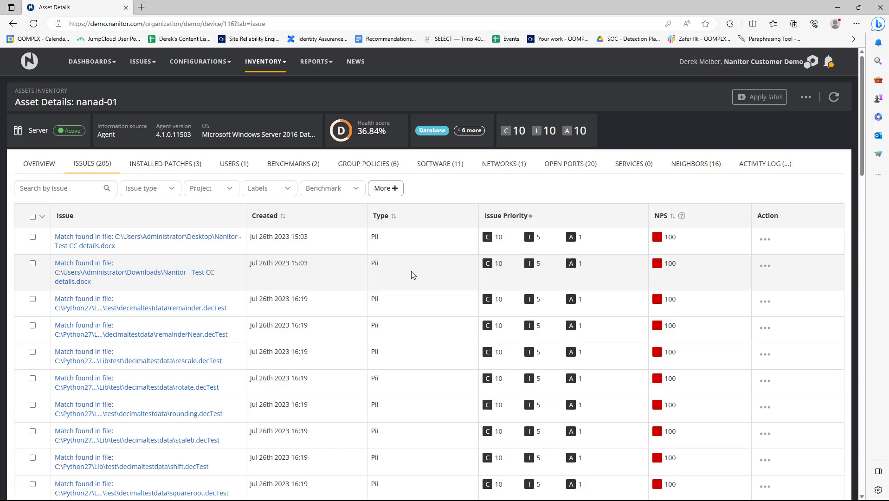
click(147, 190)
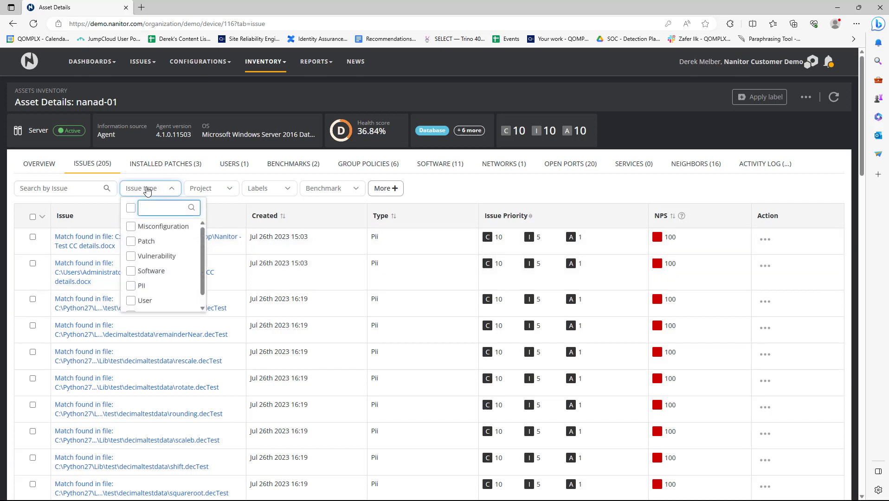
click(132, 228)
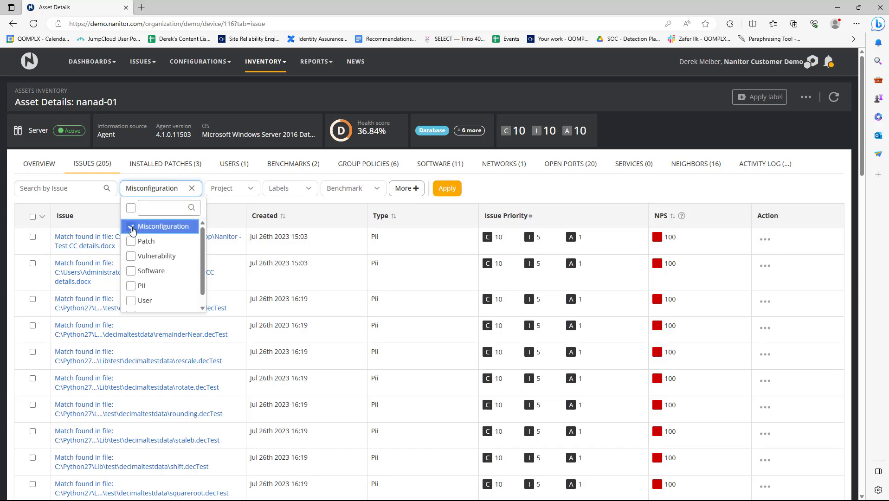
click(447, 189)
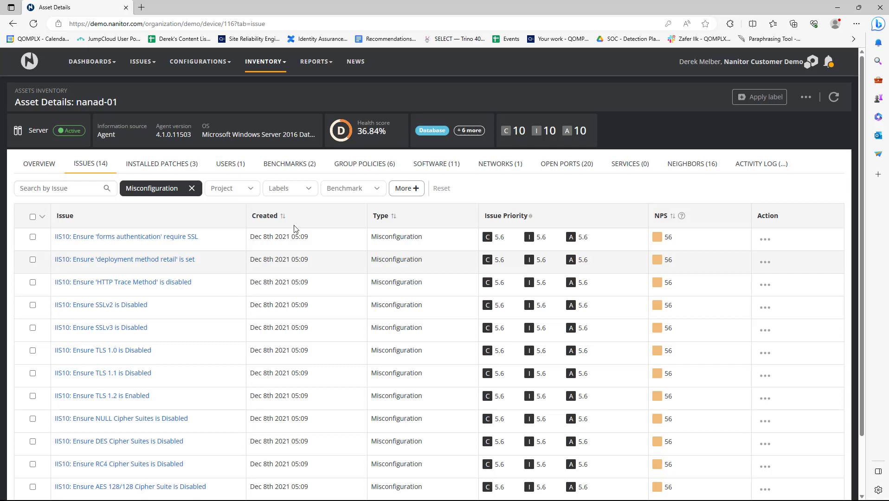
Switch the issue type filter on nanad-01's issues from Misconfiguration to Software and apply it
click(191, 187)
click(172, 189)
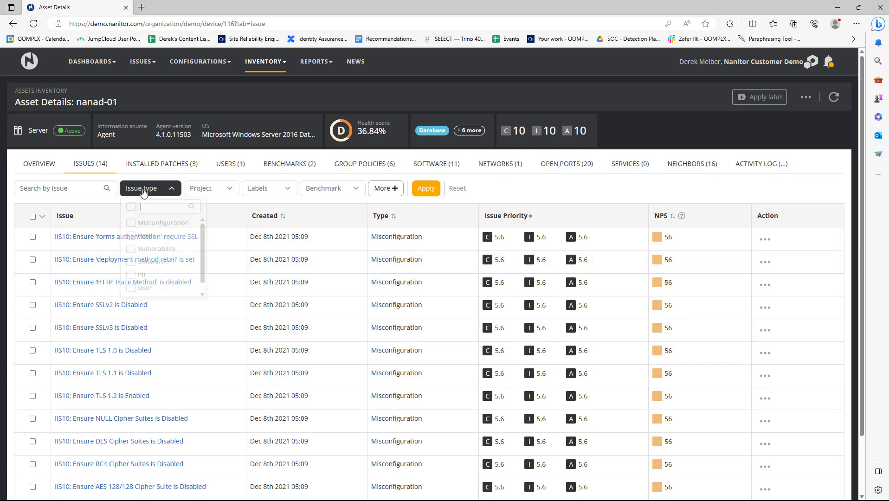
click(147, 267)
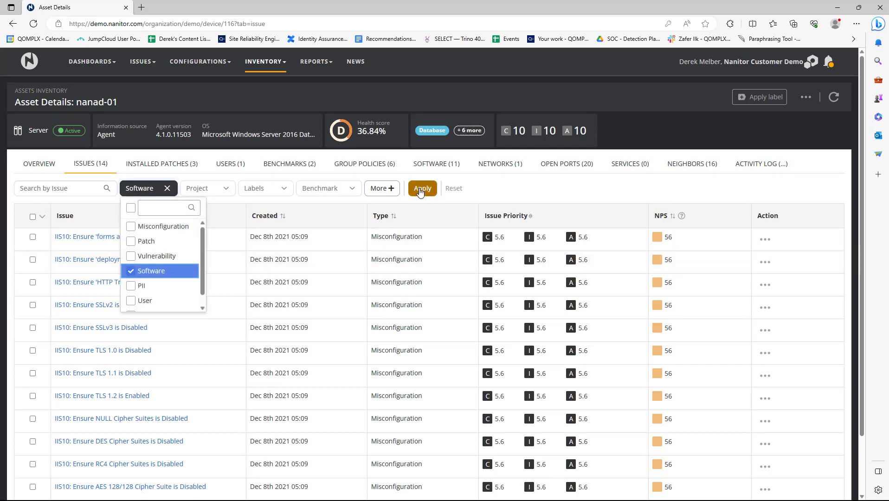
click(426, 189)
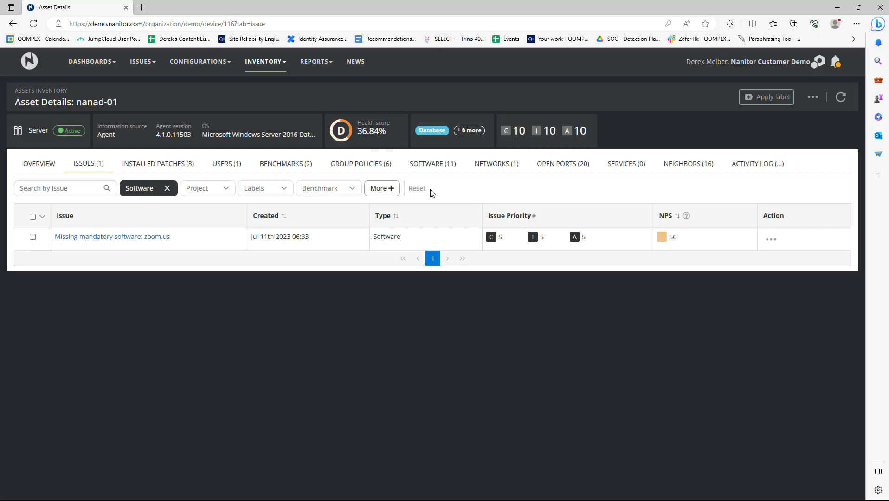
Go to the health status dashboard and review the scores by issue type and the health score impact of the most impactful issue
click(98, 64)
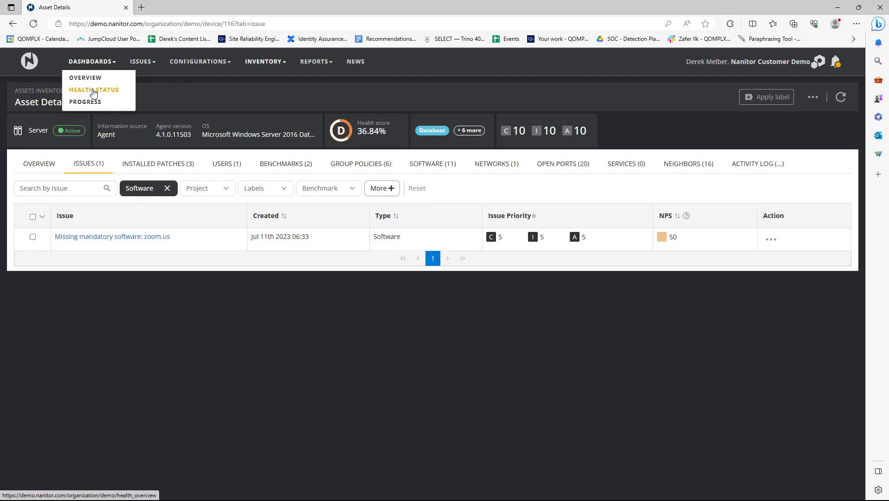
click(93, 91)
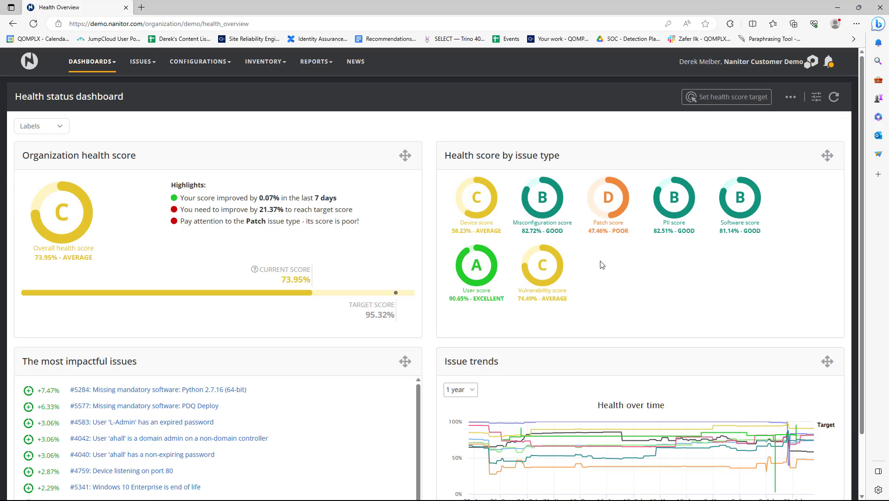
mouse_move(558, 262)
mouse_move(55, 393)
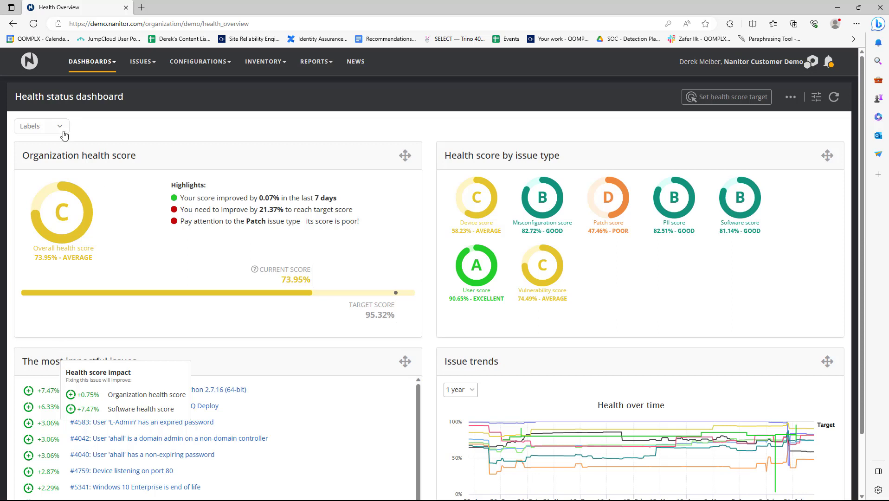
Filter the health status dashboard by the Critical Server label and check the health score impact of the top two issues
click(48, 128)
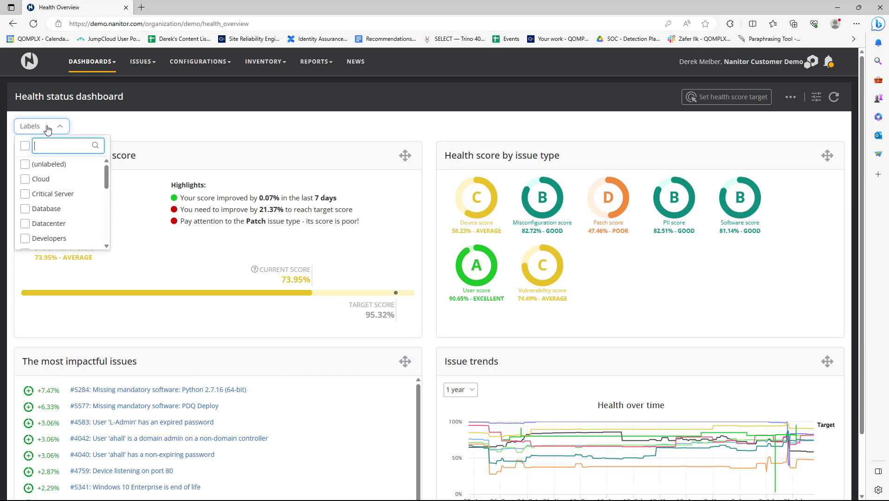
click(26, 197)
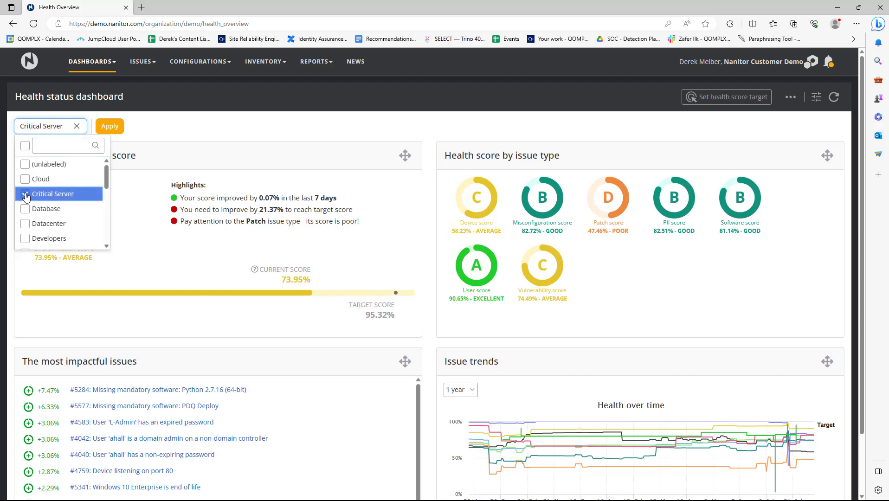
click(111, 126)
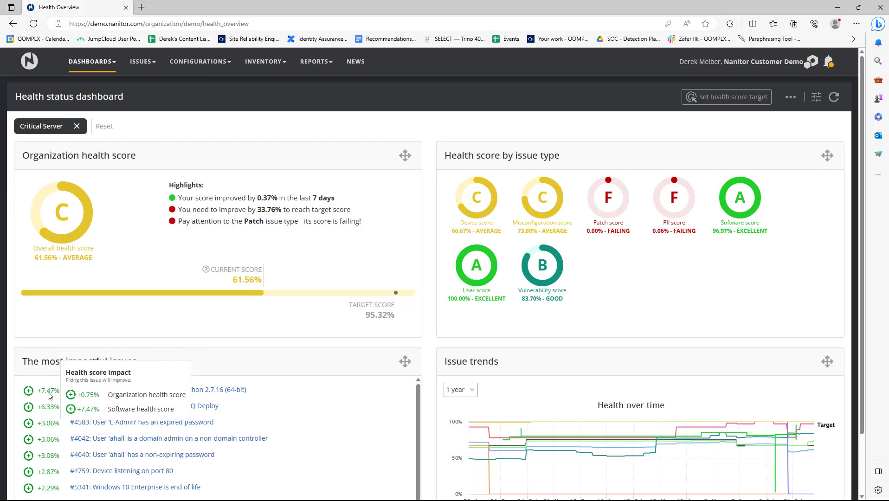
mouse_move(50, 410)
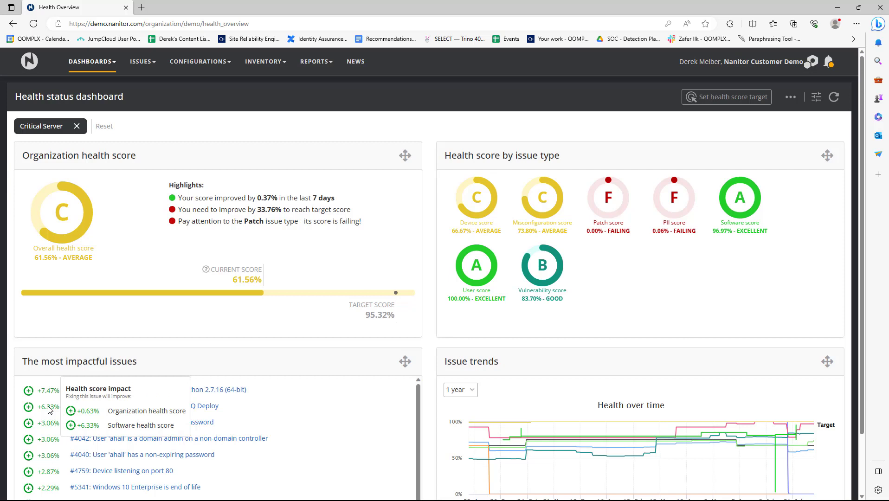
Go to the issue prioritization diamond to view the P0, P1 and P2 issues
click(140, 64)
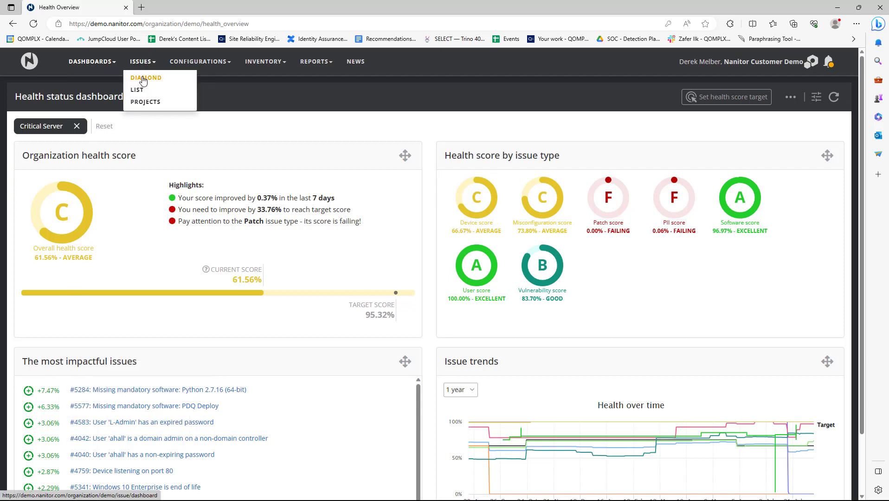
click(143, 78)
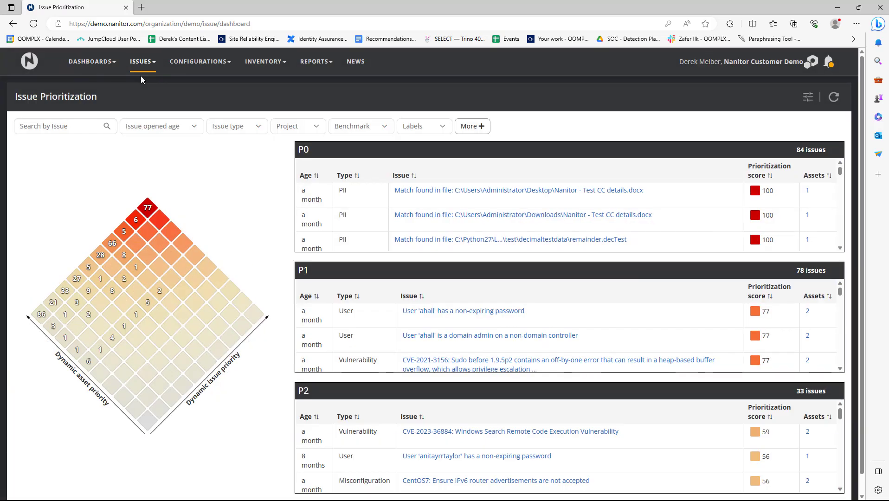